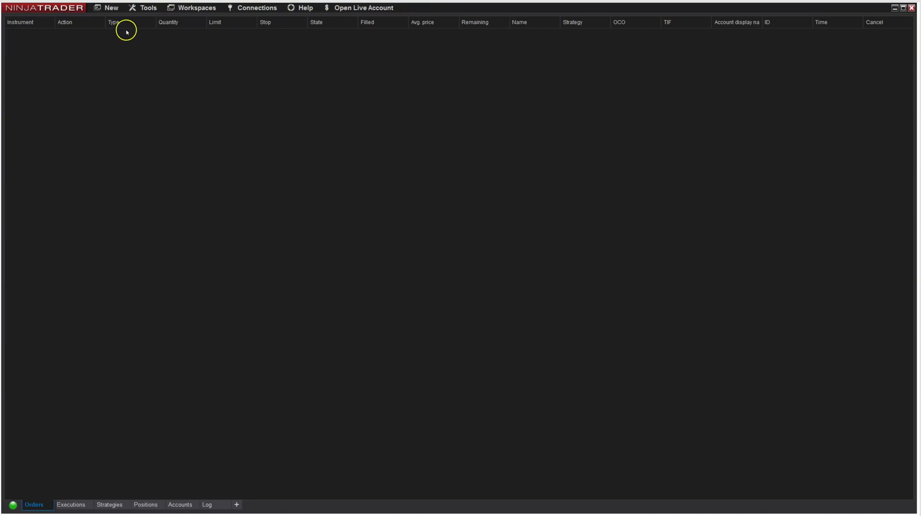
# Set up a new ES 12-19 1-minute chart with Tick Replay off and the OFT Template
pyautogui.click(111, 8)
pyautogui.click(125, 92)
pyautogui.click(397, 139)
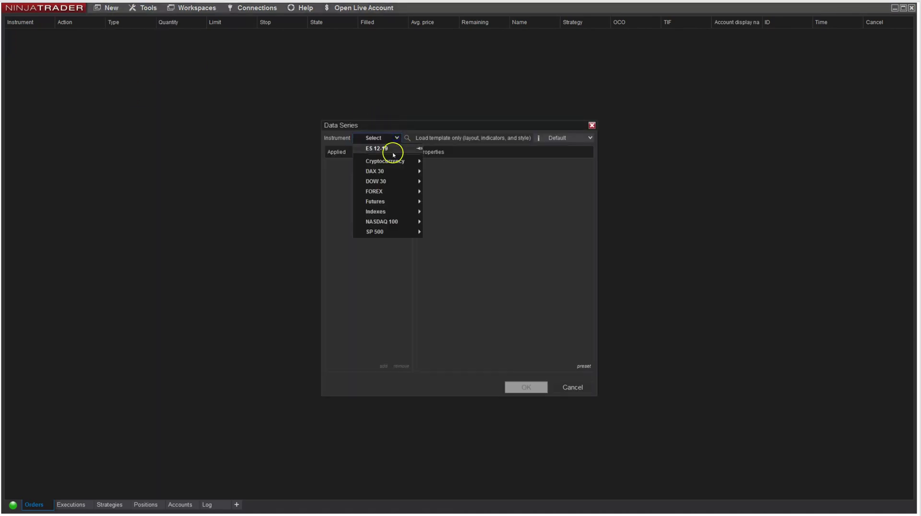
pyautogui.click(390, 149)
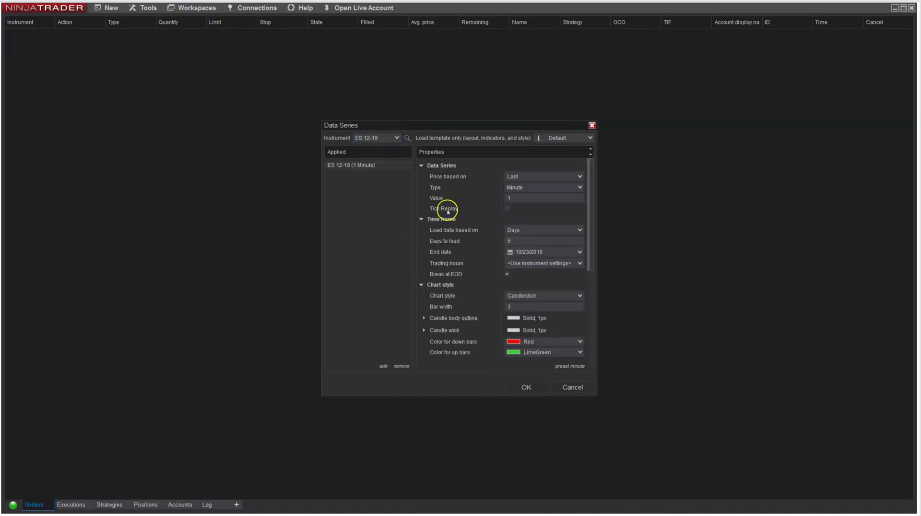
pyautogui.click(508, 209)
pyautogui.click(576, 138)
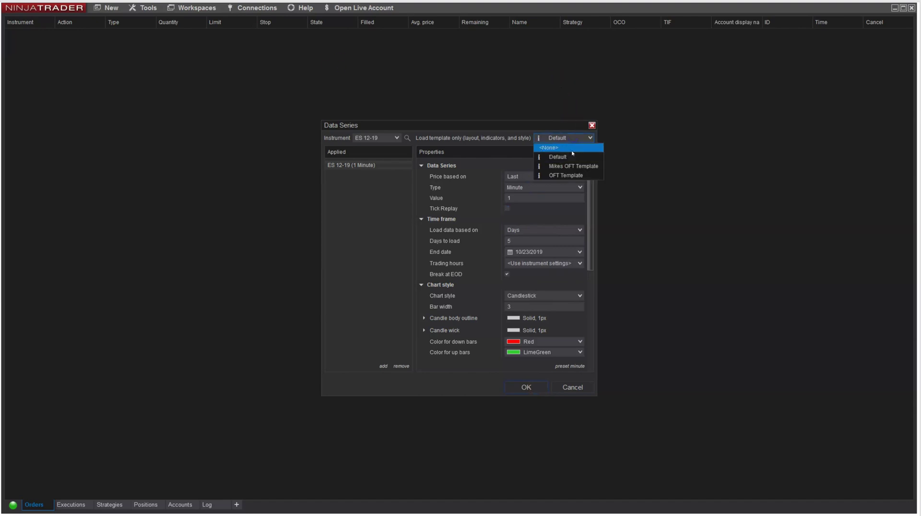
pyautogui.click(571, 176)
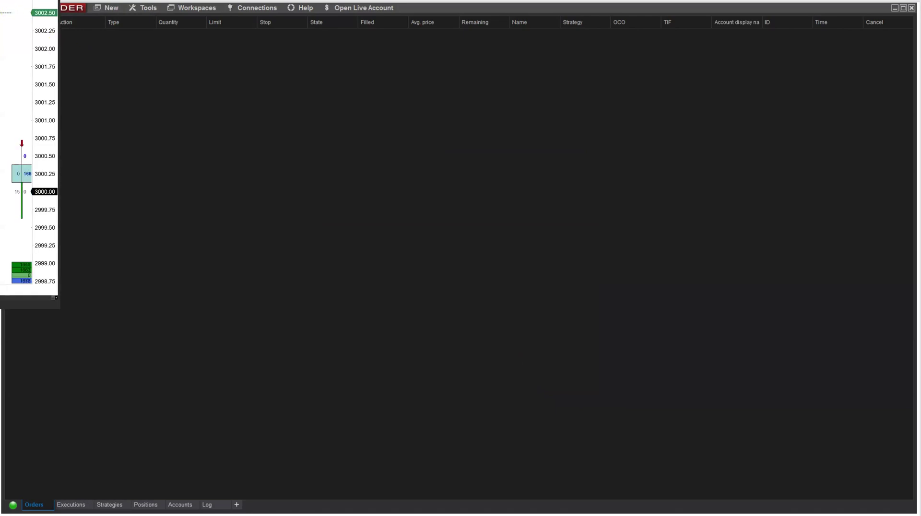
# Maximize the ES 12-19 footprint chart window with Super+Up
pyautogui.press('super+Up')
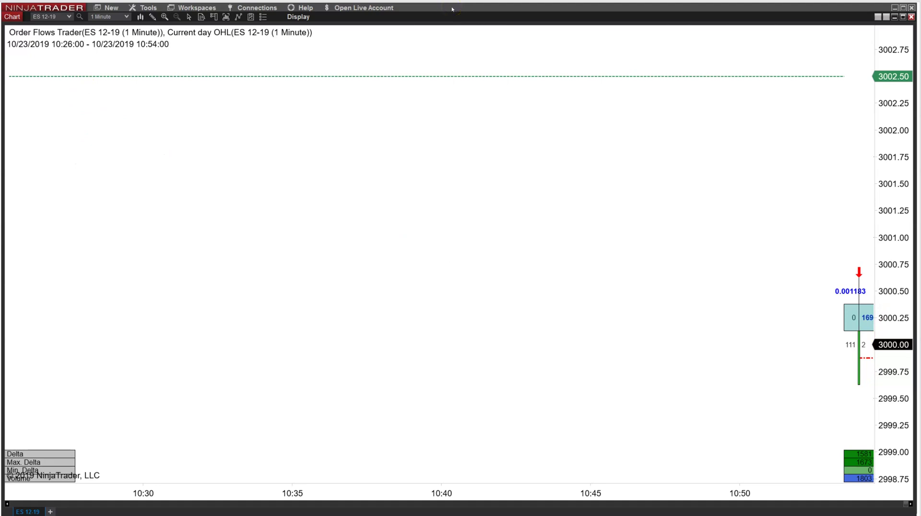
# Create a second ES 12-19 1-minute chart with Tick Replay kept on and the OFT Template
pyautogui.click(452, 8)
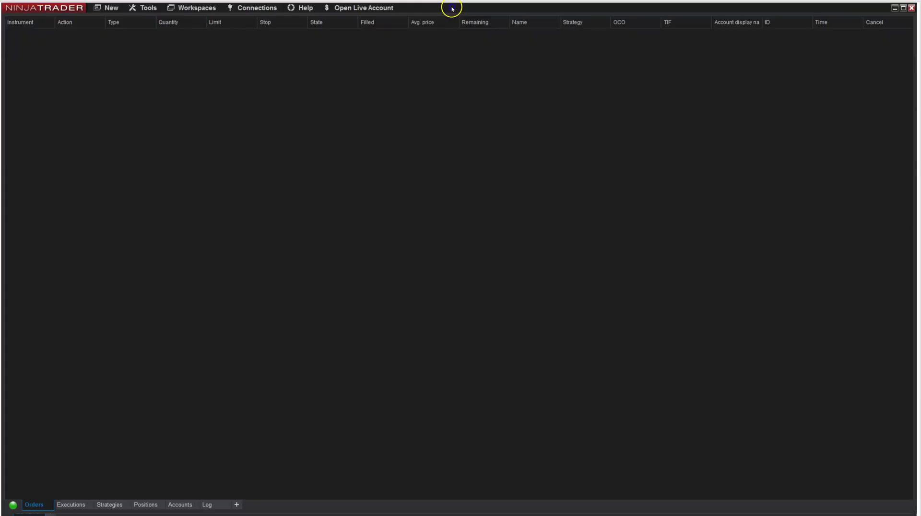
pyautogui.click(109, 7)
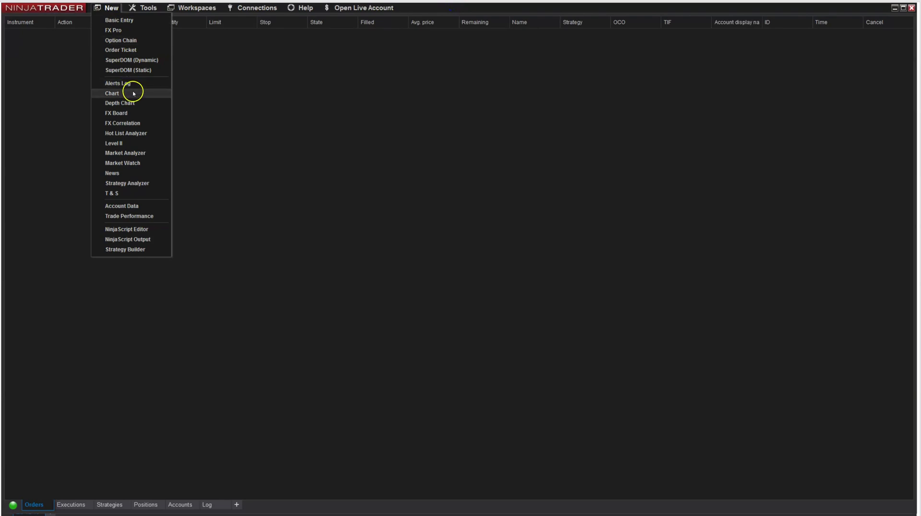
pyautogui.click(133, 94)
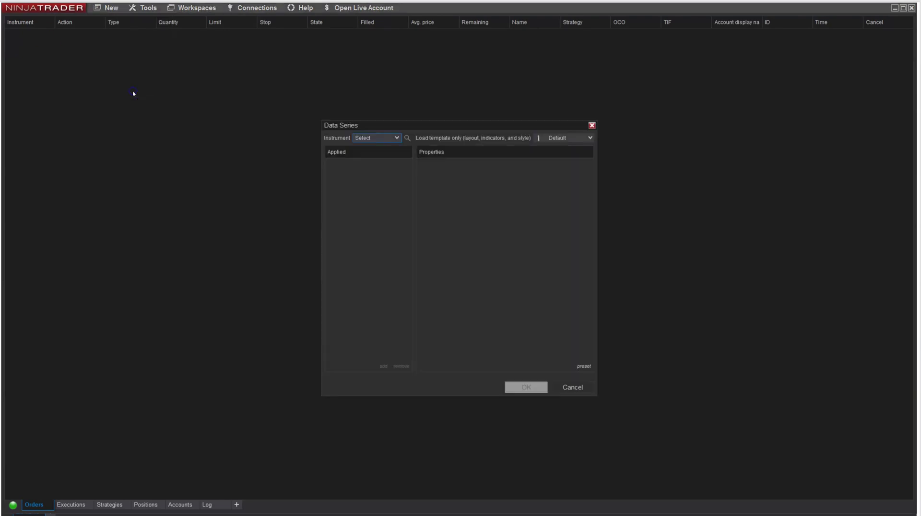
pyautogui.click(389, 137)
pyautogui.click(381, 148)
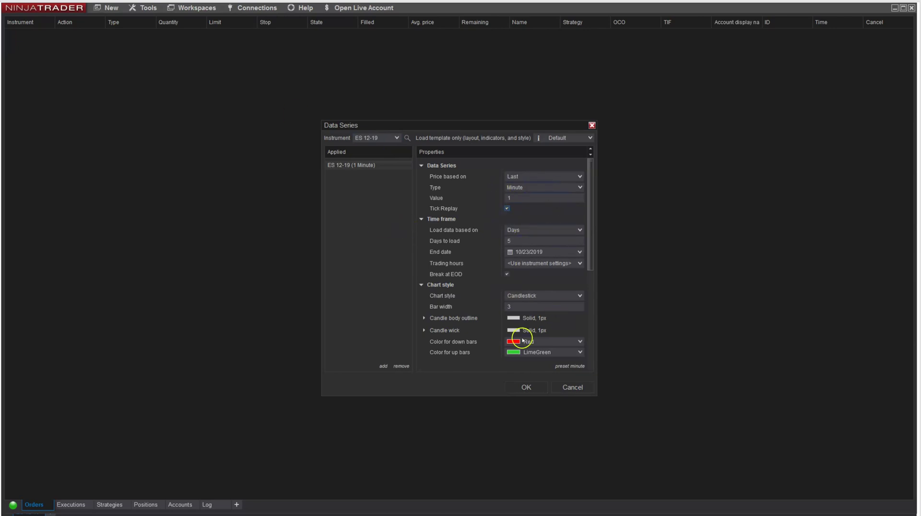
pyautogui.click(582, 138)
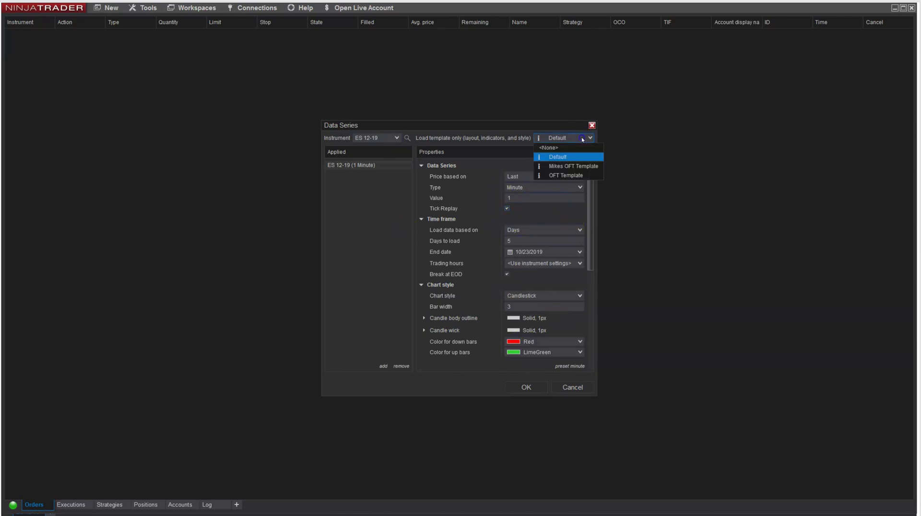
pyautogui.click(580, 175)
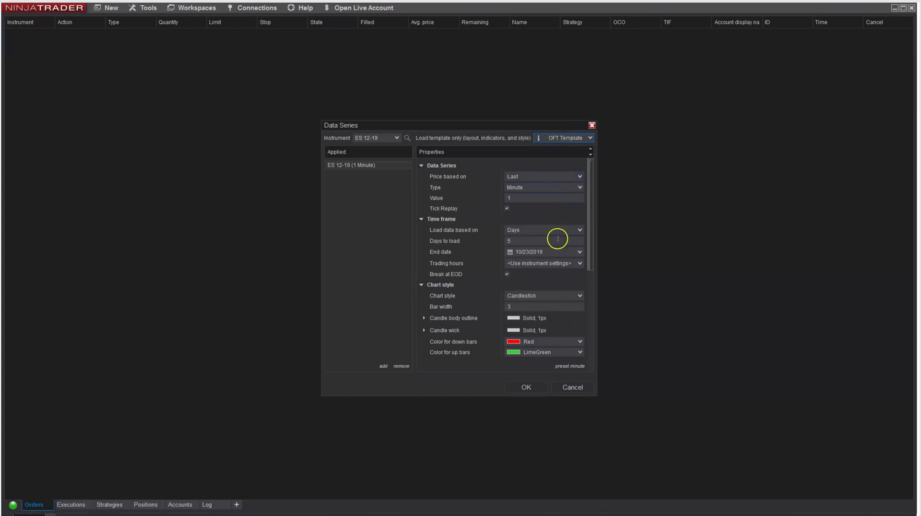
pyautogui.click(543, 387)
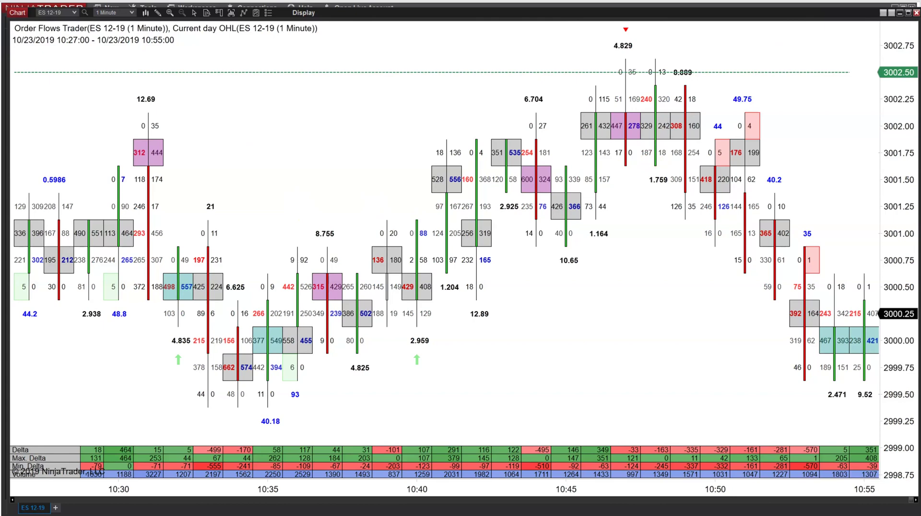
# Return to the Control Center once the footprint chart has loaded its full bar history
pyautogui.click(56, 5)
# Start another ES 12-19 chart setup, then cancel the Data Series dialog with Escape
pyautogui.click(110, 8)
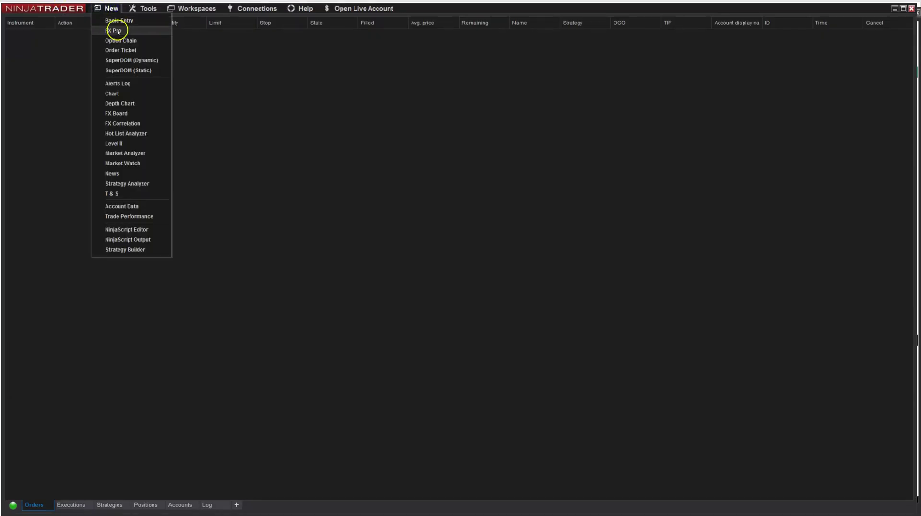
pyautogui.click(118, 93)
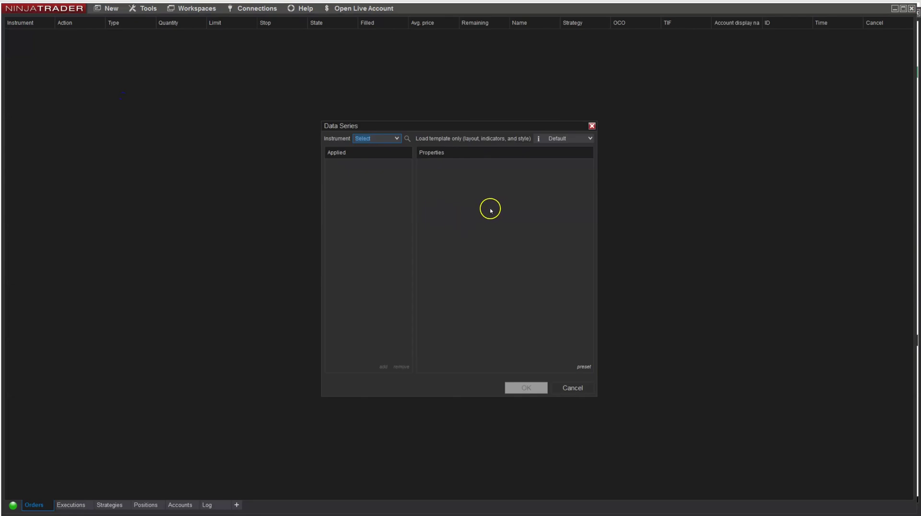
pyautogui.click(392, 138)
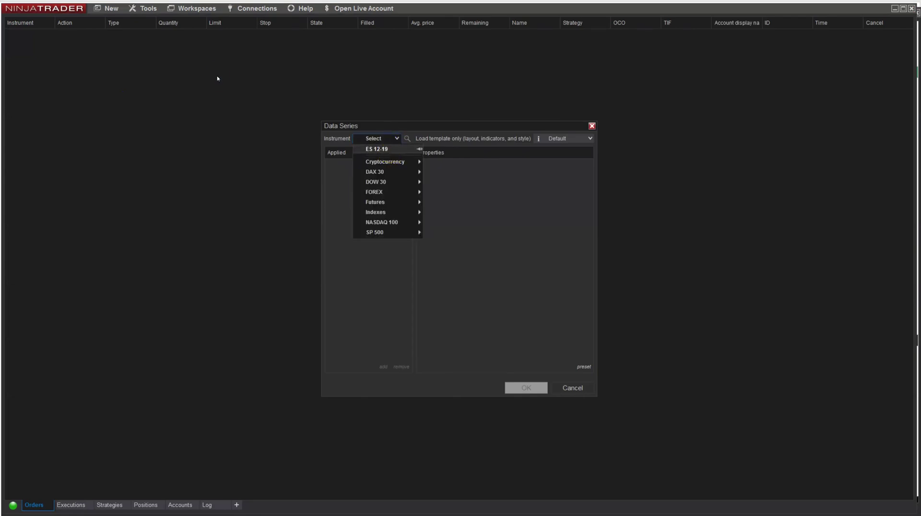
pyautogui.click(377, 148)
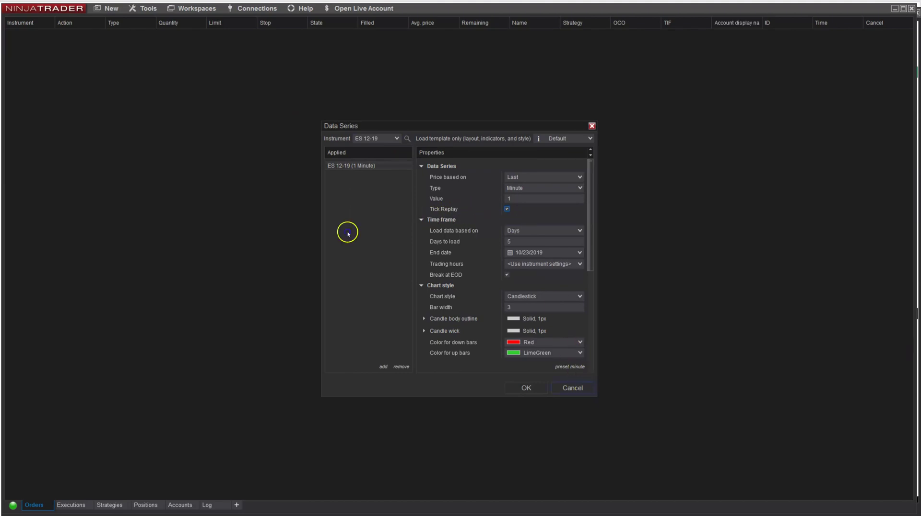
pyautogui.press('Escape')
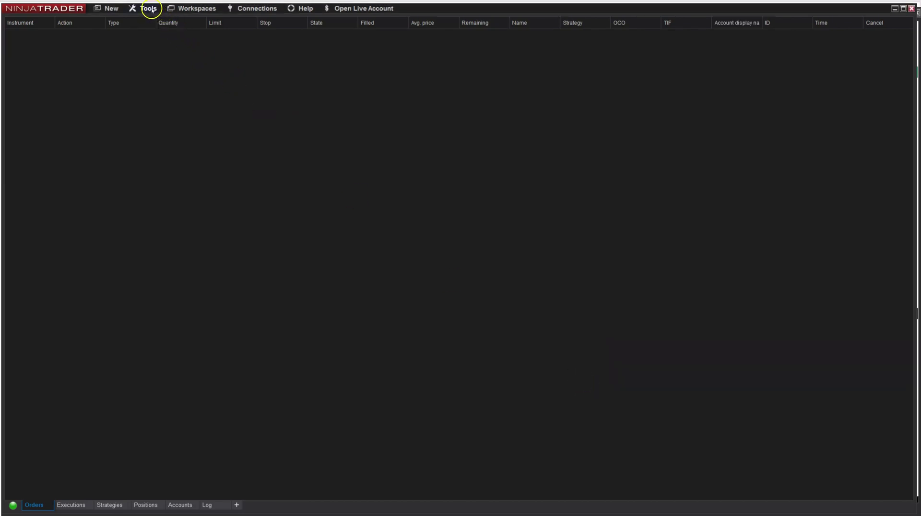
# Toggle Show Tick Replay off and back on in the Market data options, then apply
pyautogui.click(151, 9)
pyautogui.click(182, 151)
pyautogui.click(329, 216)
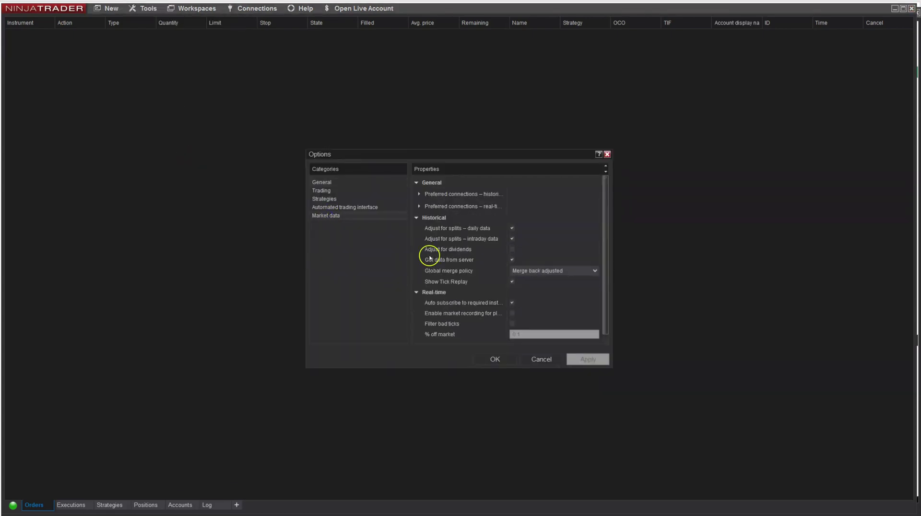
pyautogui.click(512, 282)
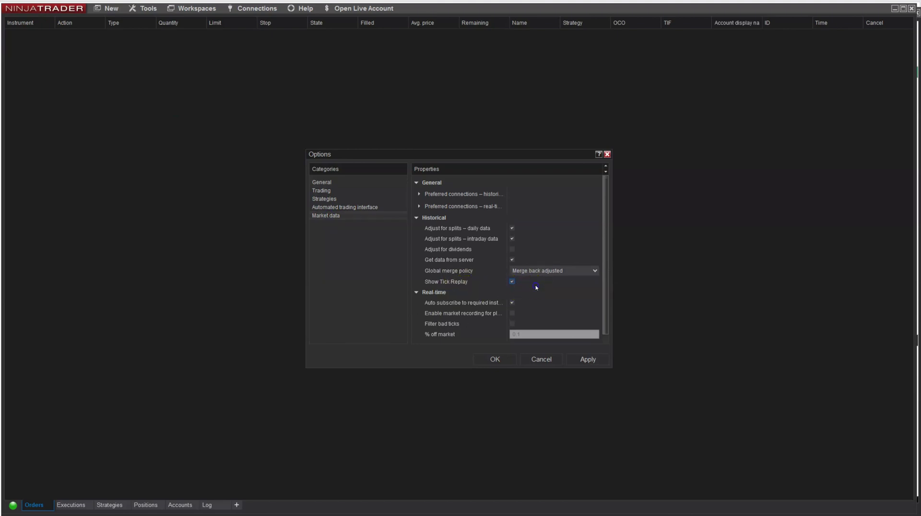
pyautogui.click(511, 283)
pyautogui.click(590, 360)
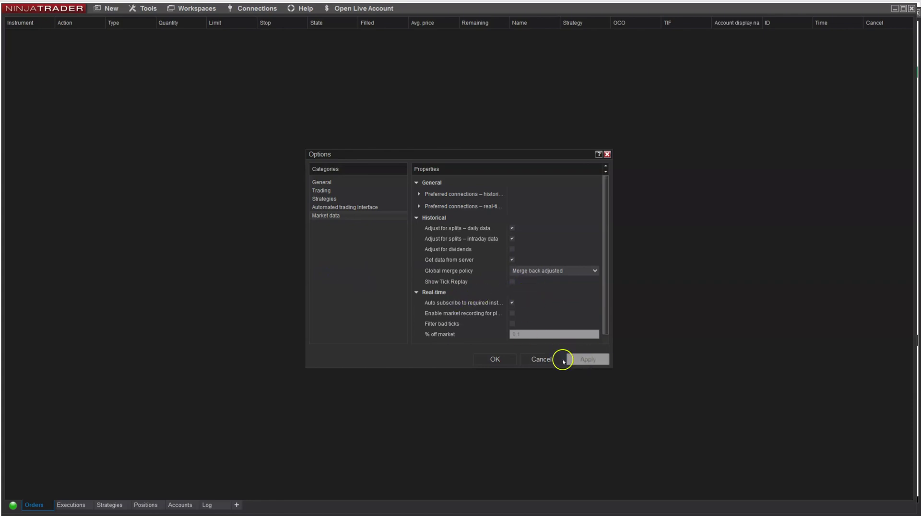
pyautogui.click(495, 360)
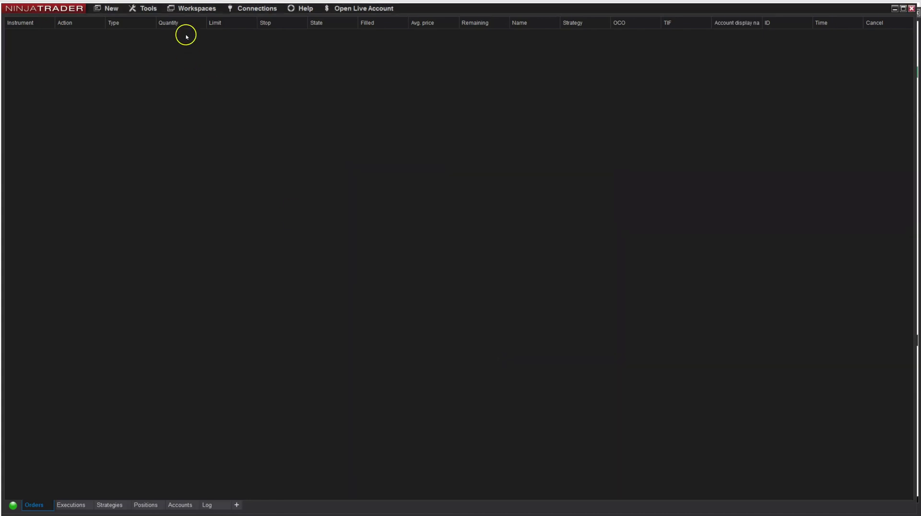
pyautogui.click(111, 8)
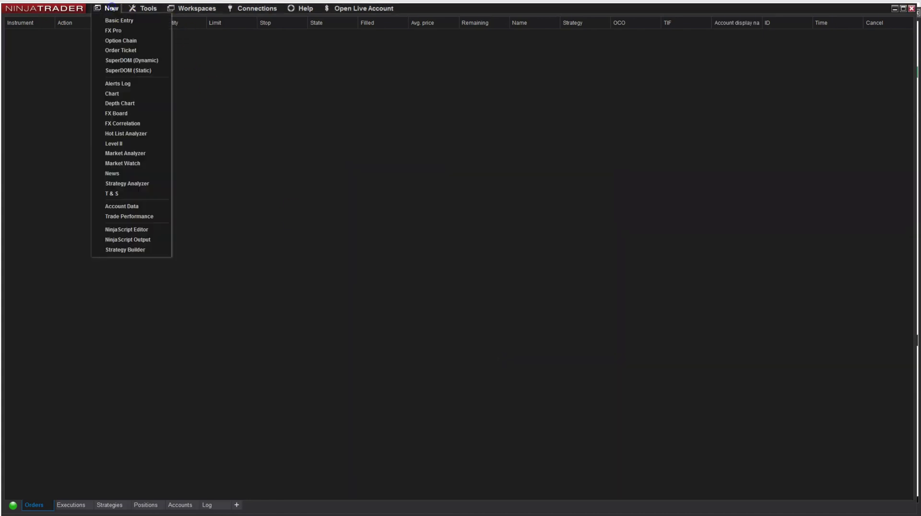
pyautogui.click(127, 93)
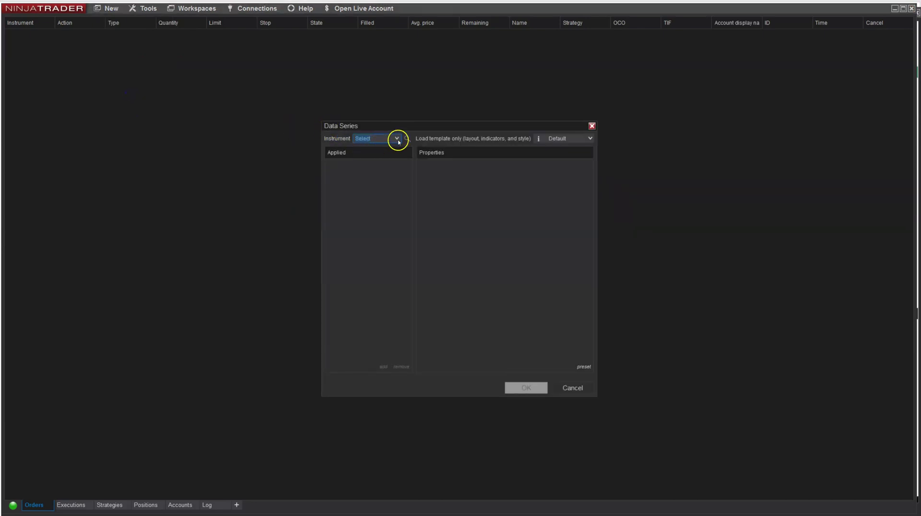
pyautogui.click(398, 139)
pyautogui.click(391, 153)
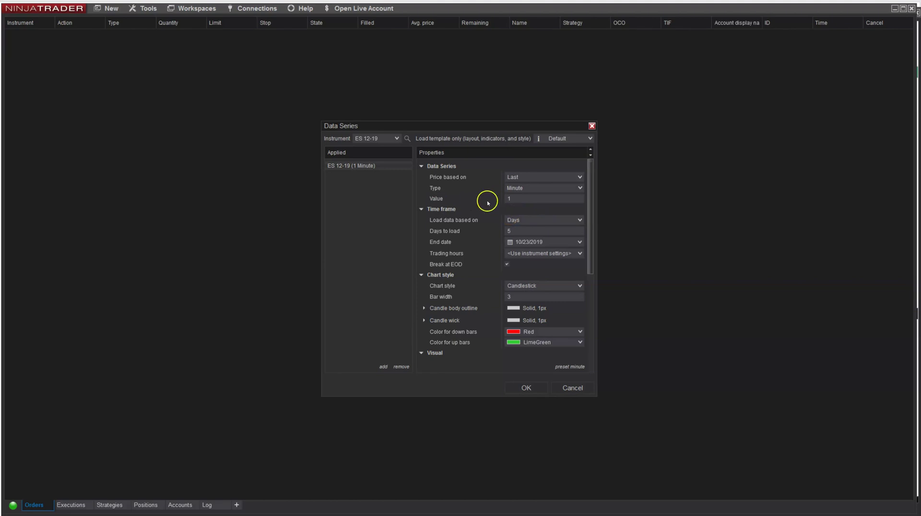
pyautogui.click(570, 389)
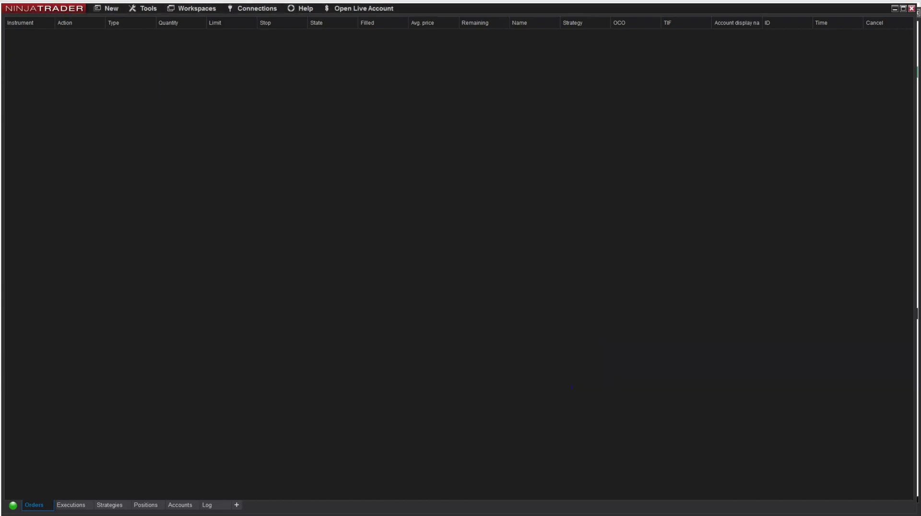
# Enable Show Tick Replay in the Market data options, apply it, and close Options
pyautogui.click(152, 8)
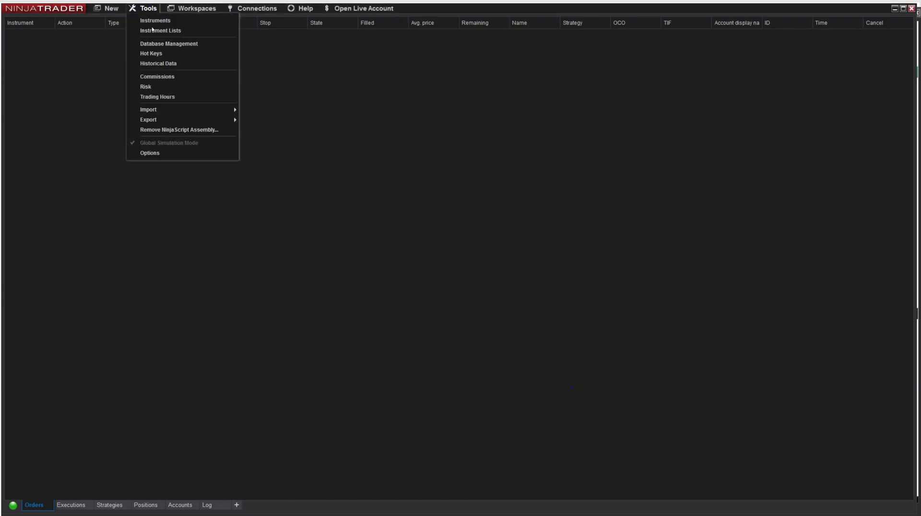
pyautogui.click(177, 150)
pyautogui.click(334, 216)
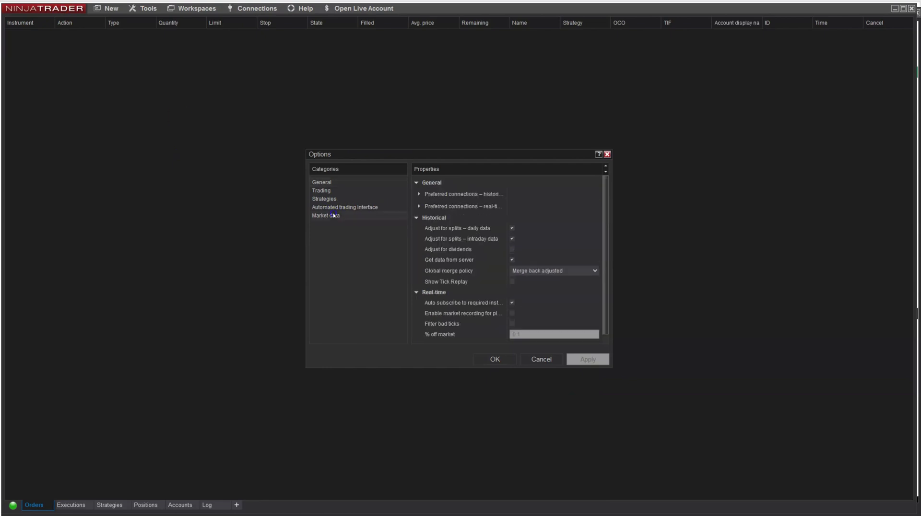
pyautogui.click(512, 282)
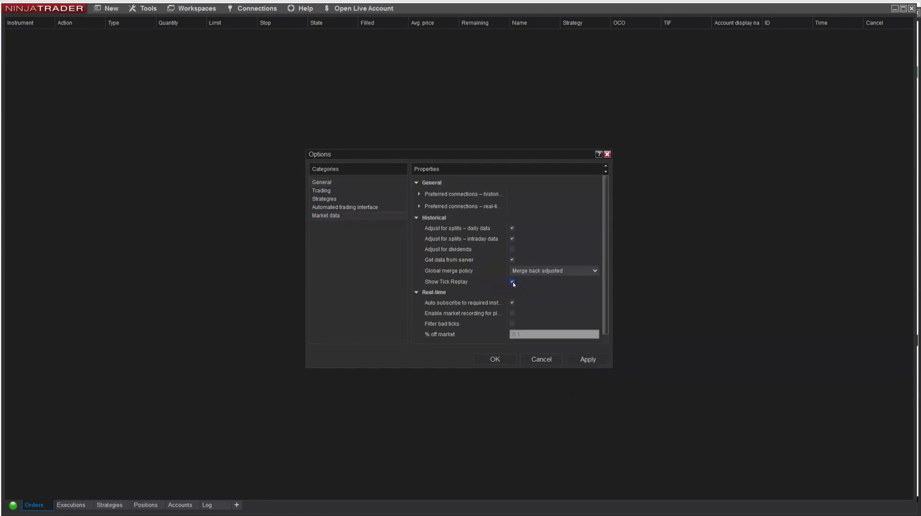
pyautogui.click(588, 359)
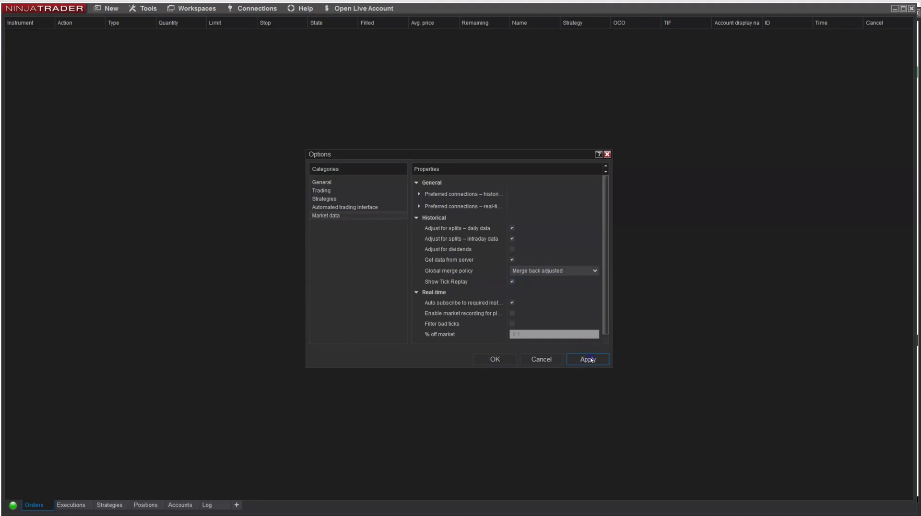
pyautogui.click(506, 360)
# Create a new ES 12-19 1-minute chart with Tick Replay checked
pyautogui.click(112, 9)
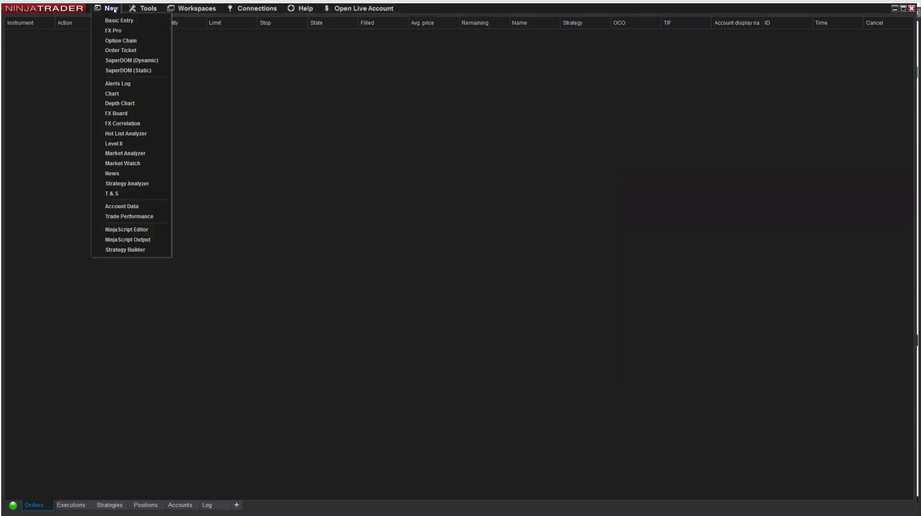
pyautogui.click(133, 94)
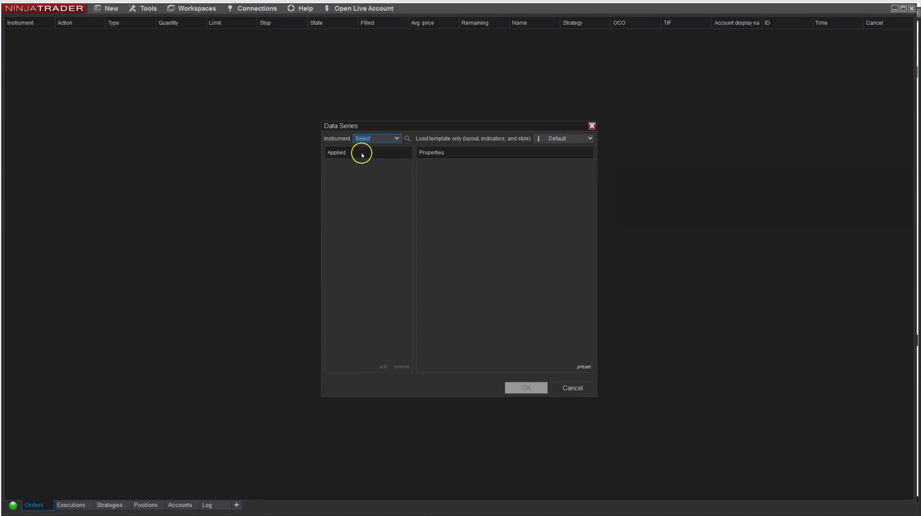
pyautogui.click(394, 140)
pyautogui.click(391, 149)
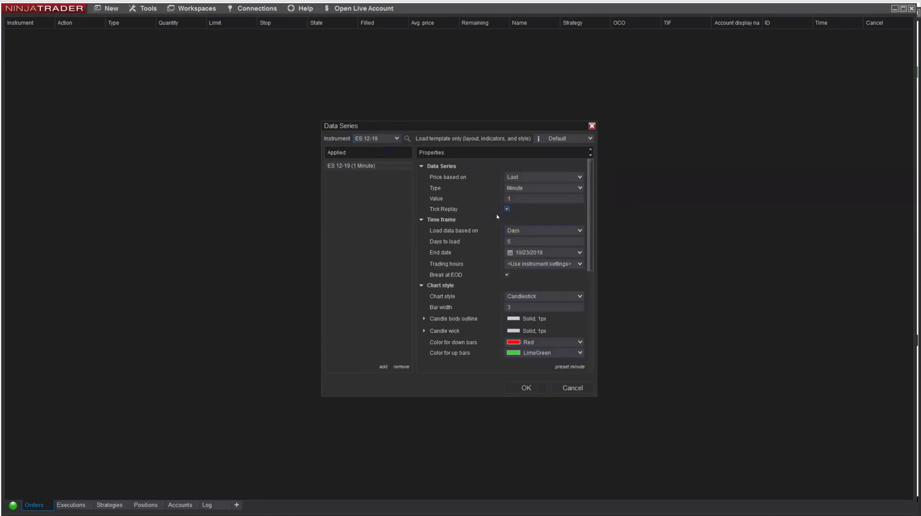
pyautogui.click(542, 393)
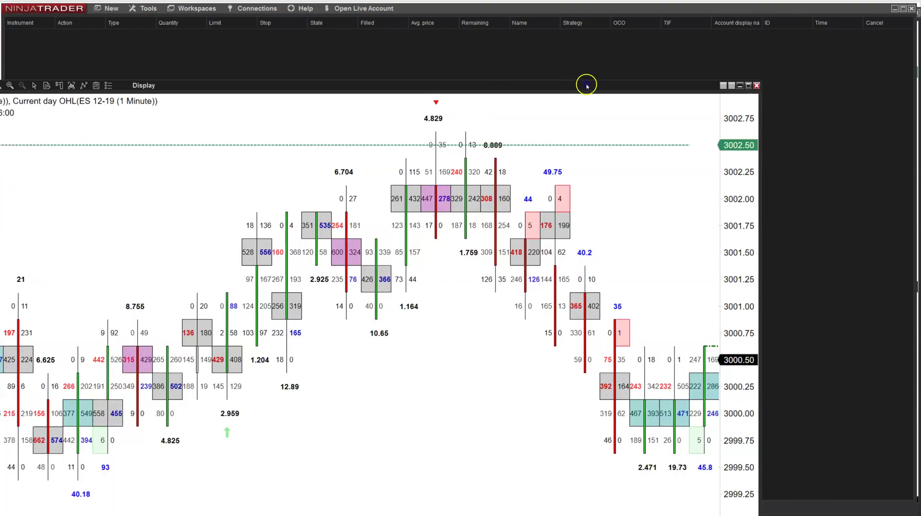
# Enlarge the chart window over the Orders grid, widen the bars, and compress the price scale
pyautogui.moveTo(586, 84)
pyautogui.mouseDown()
pyautogui.moveTo(730, 30)
pyautogui.moveTo(720, 16)
pyautogui.mouseUp()
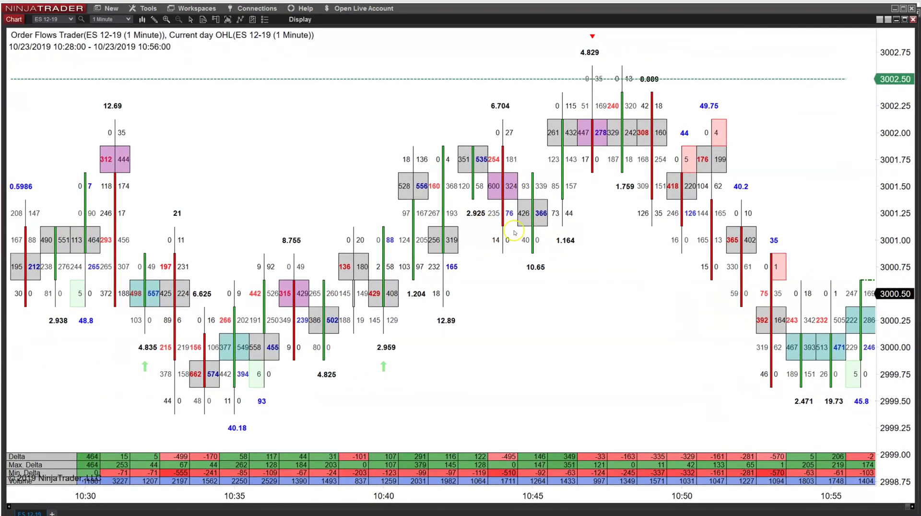
pyautogui.moveTo(547, 497); pyautogui.dragTo(523, 497)
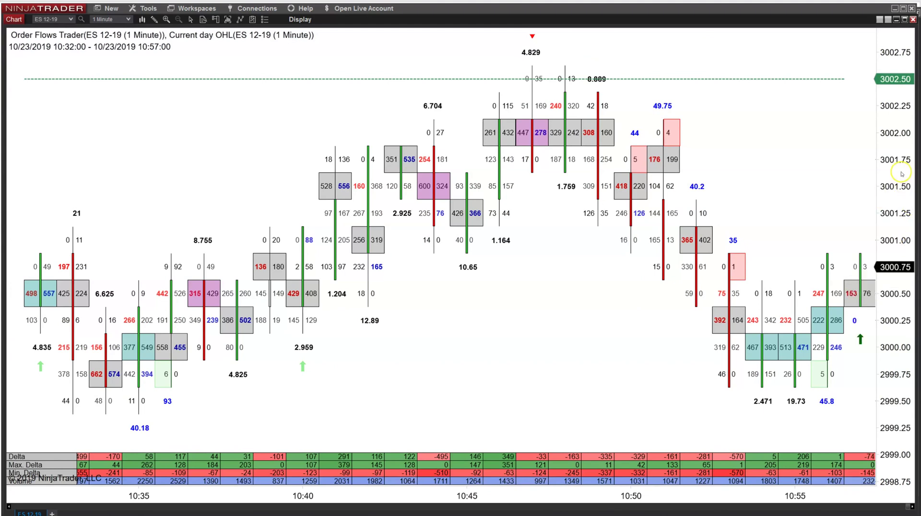
pyautogui.moveTo(904, 174); pyautogui.dragTo(907, 224)
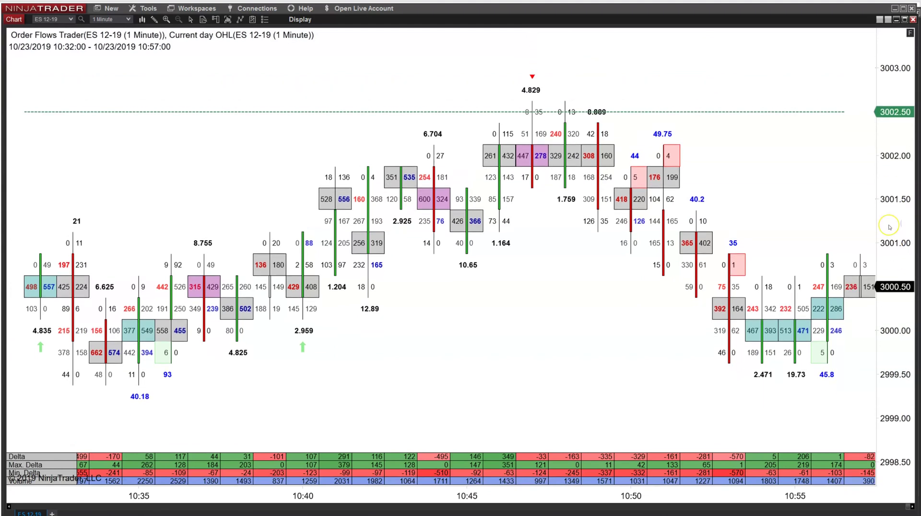